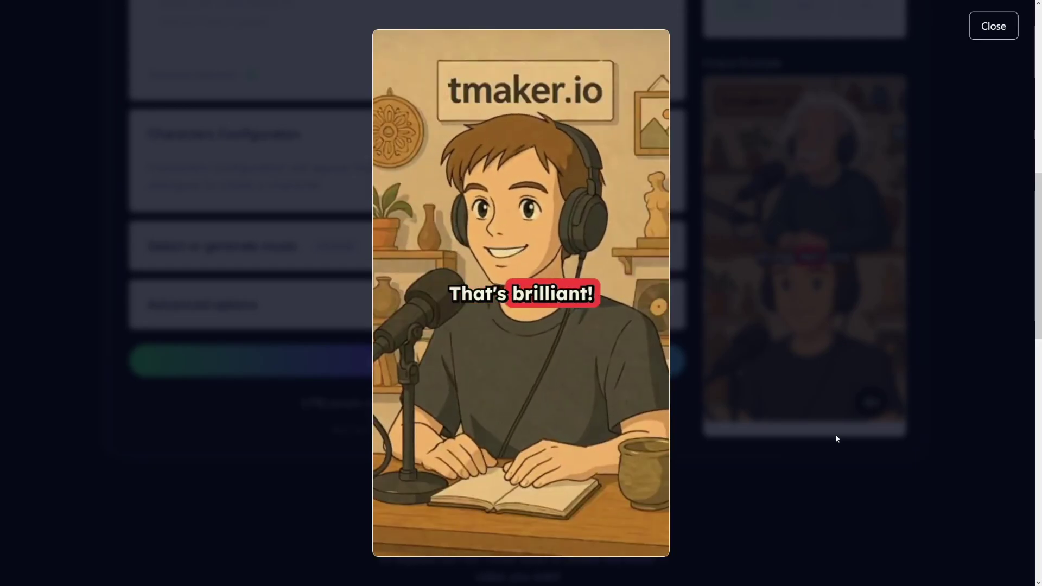
Watch the example podcast video in the preview modal, then close it to return to the generator.
mouse_move(633, 483)
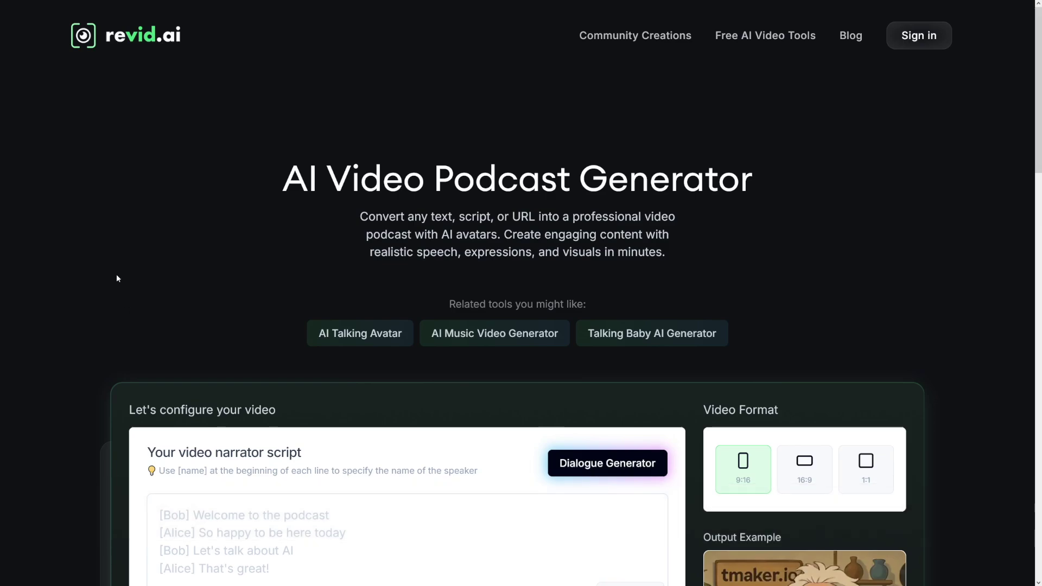
left_click_drag(268, 173, 763, 179)
left_click(764, 181)
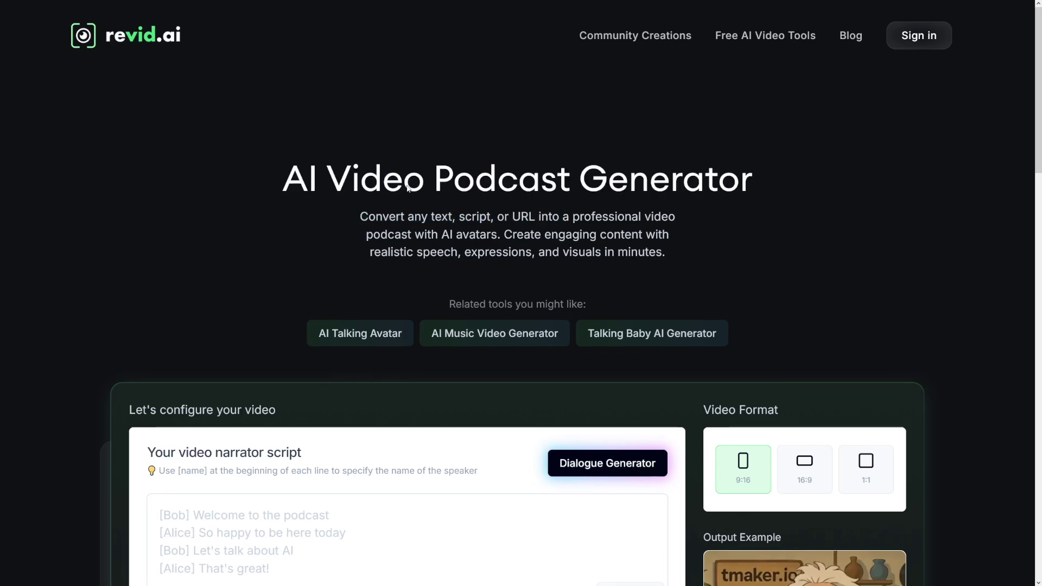
scroll(284, 223, "down", 7)
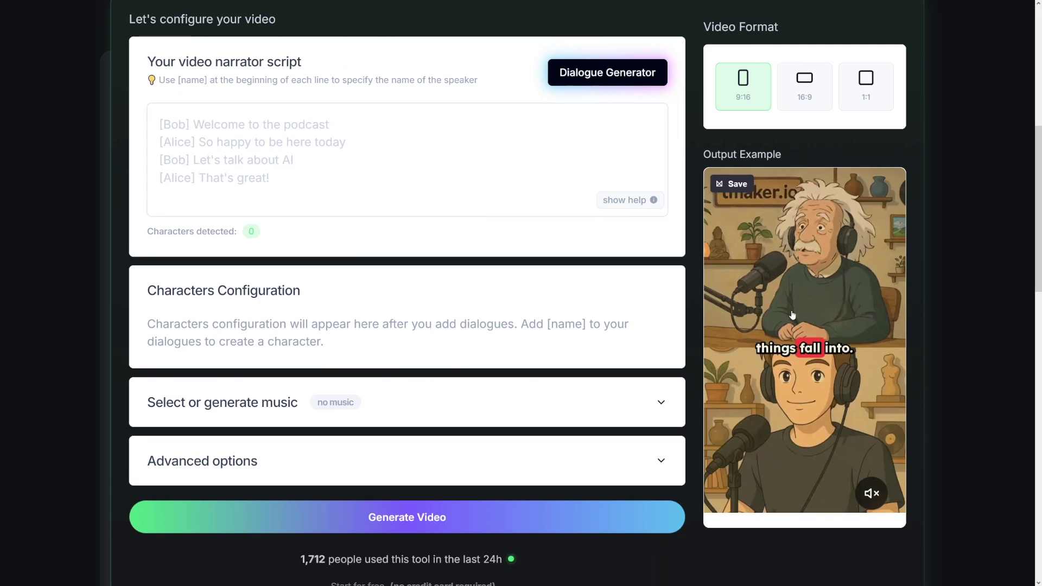
scroll(551, 355, "up", 3)
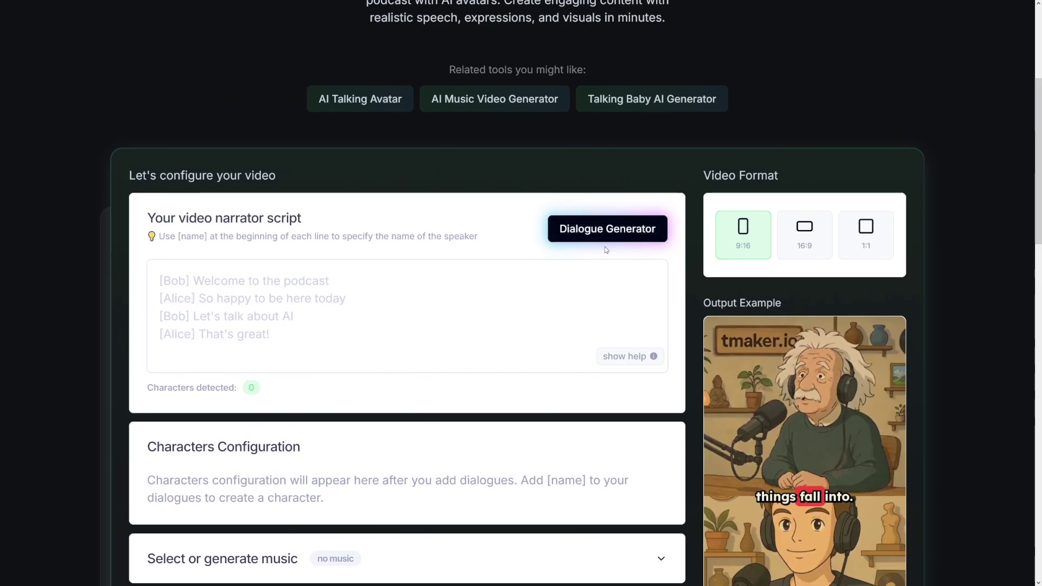
scroll(606, 239, "up", 4)
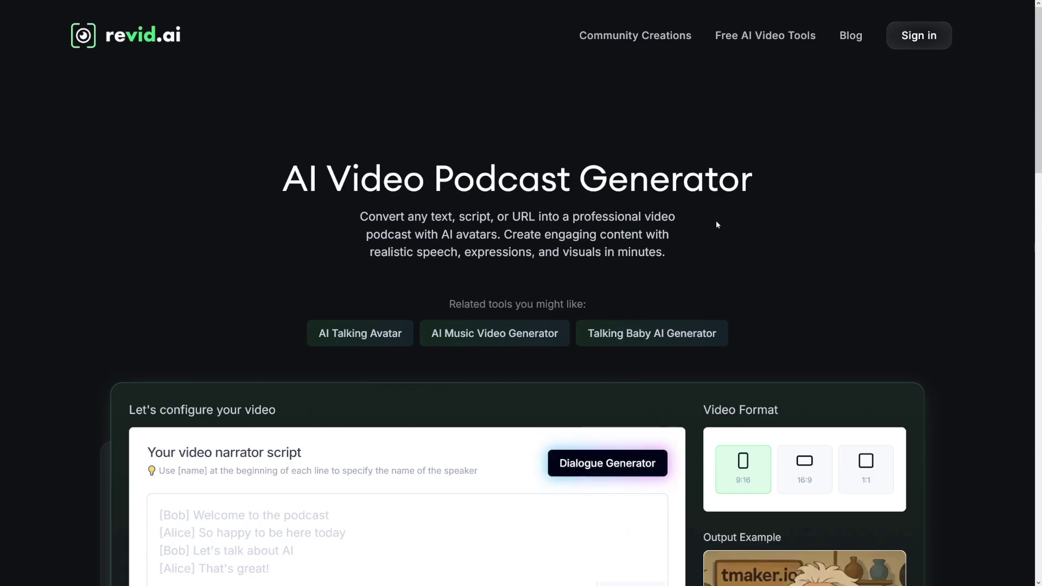
left_click(149, 50)
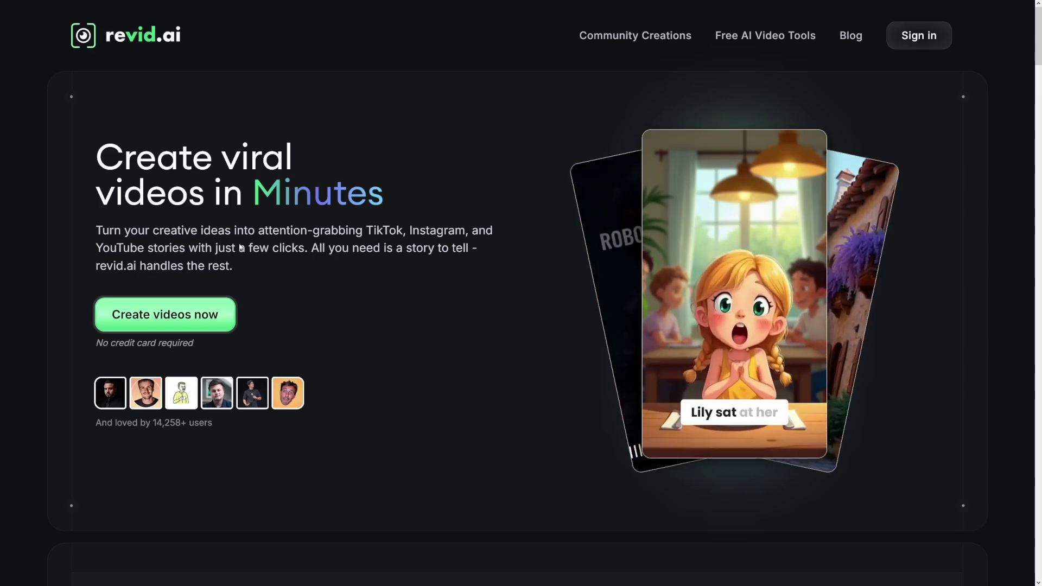
Go to the revid.ai login page via Create videos now and choose Continue with Google.
left_click(198, 321)
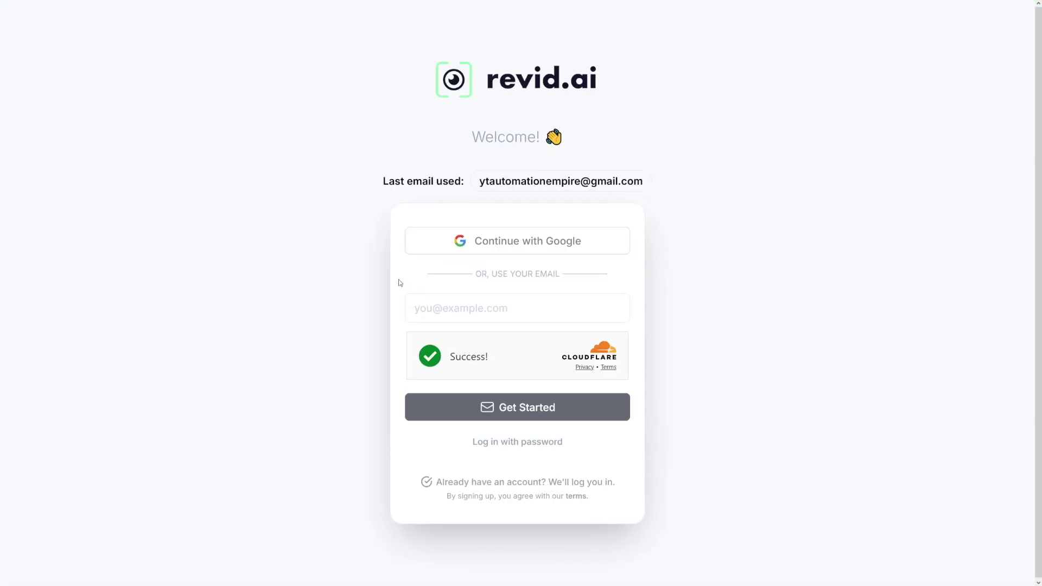
left_click(563, 251)
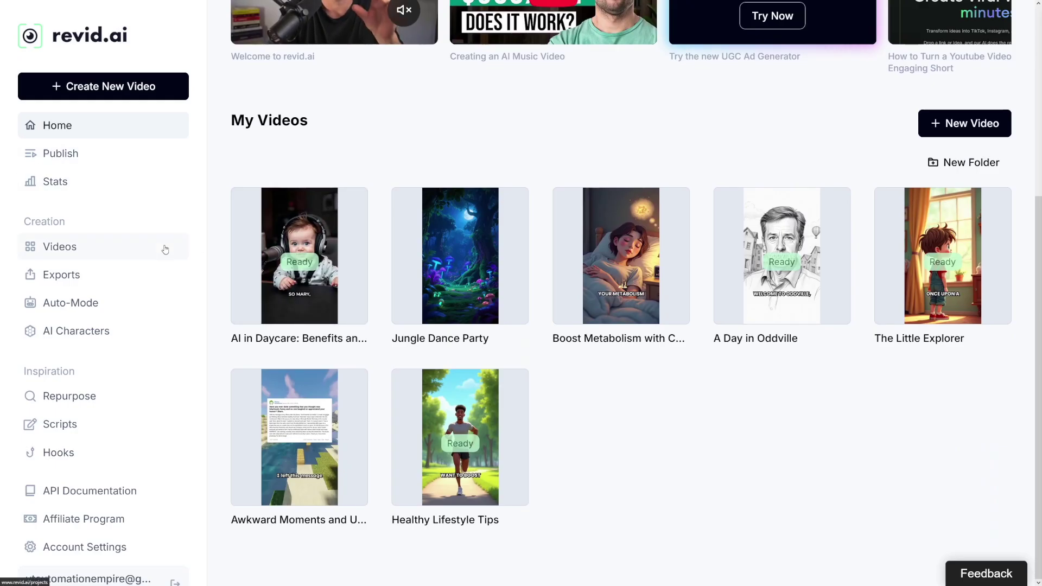
Pick the Google account, then preview the AI in Daycare video, play, pause and close it.
mouse_move(331, 266)
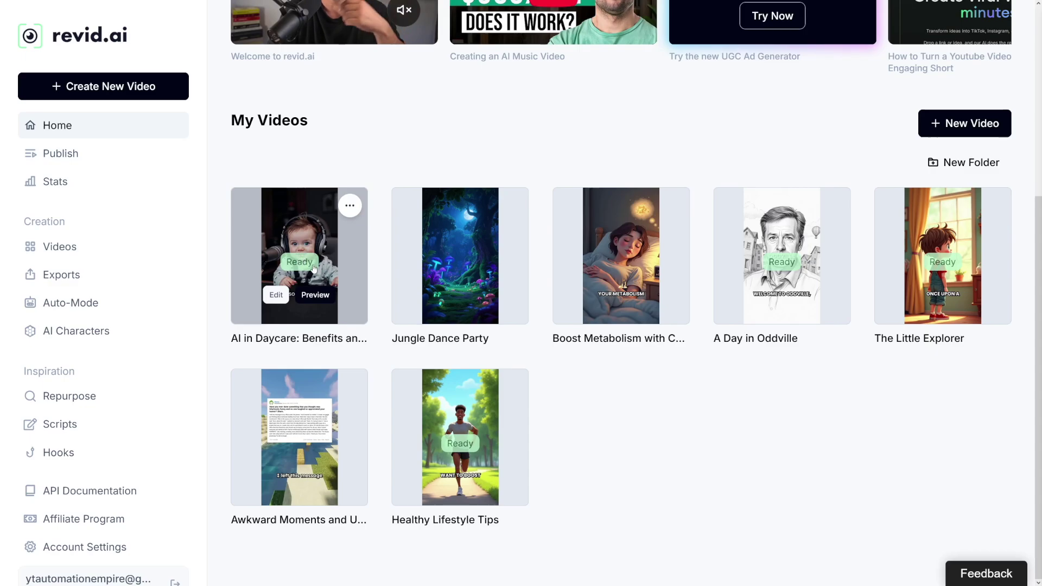
left_click(316, 295)
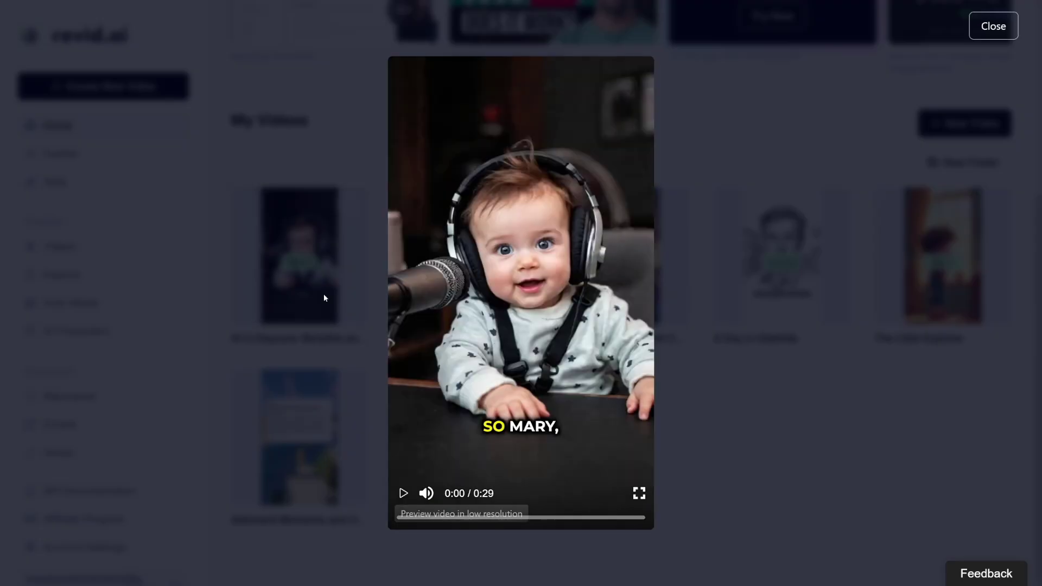
left_click(402, 494)
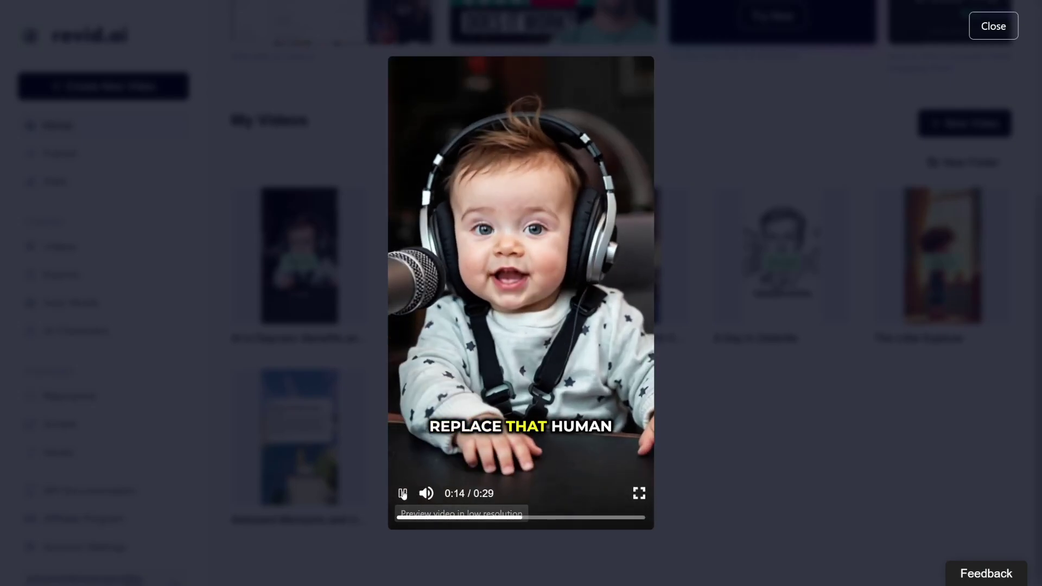
left_click(403, 494)
left_click(222, 368)
scroll(228, 369, "up", 5)
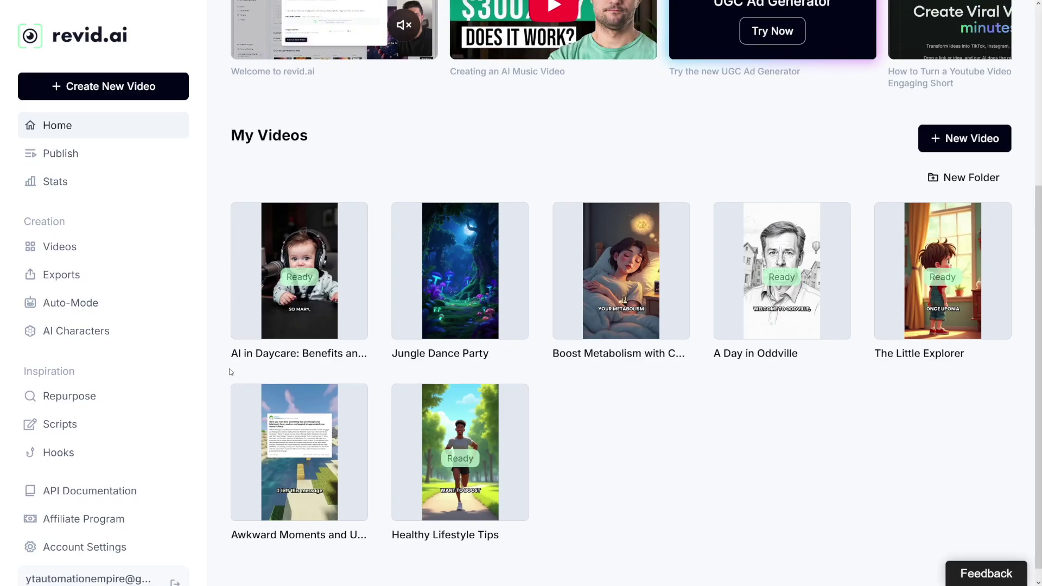
scroll(230, 372, "down", 5)
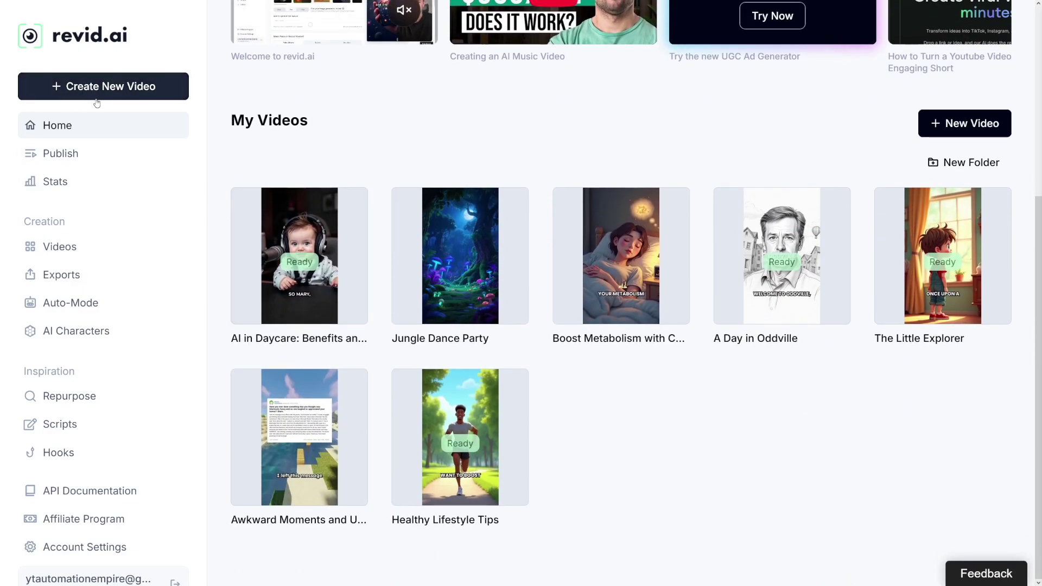
Start a new video and choose the Video Podcast Generator tool from the full tool list.
left_click(132, 93)
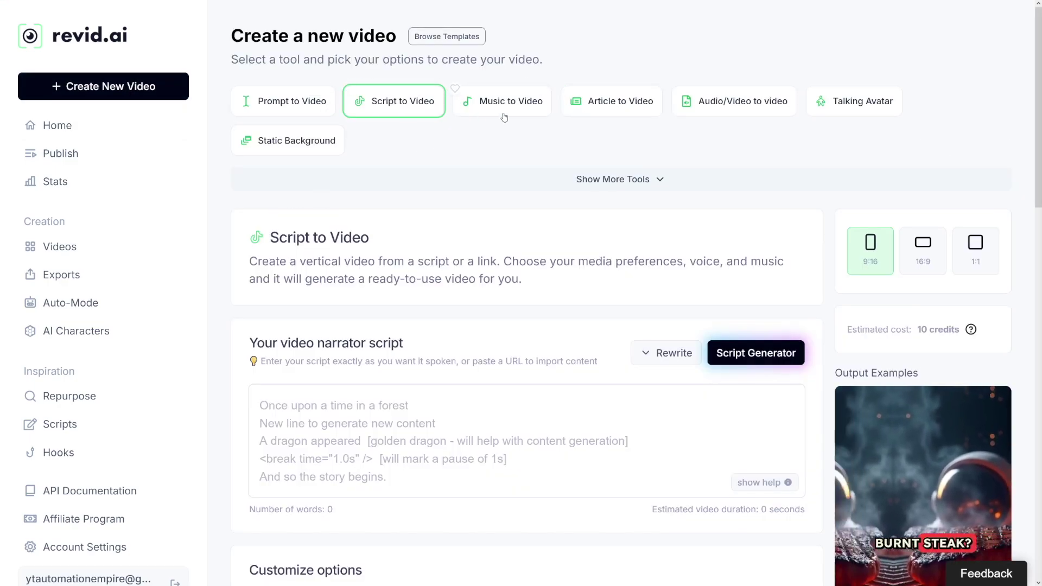
left_click(653, 177)
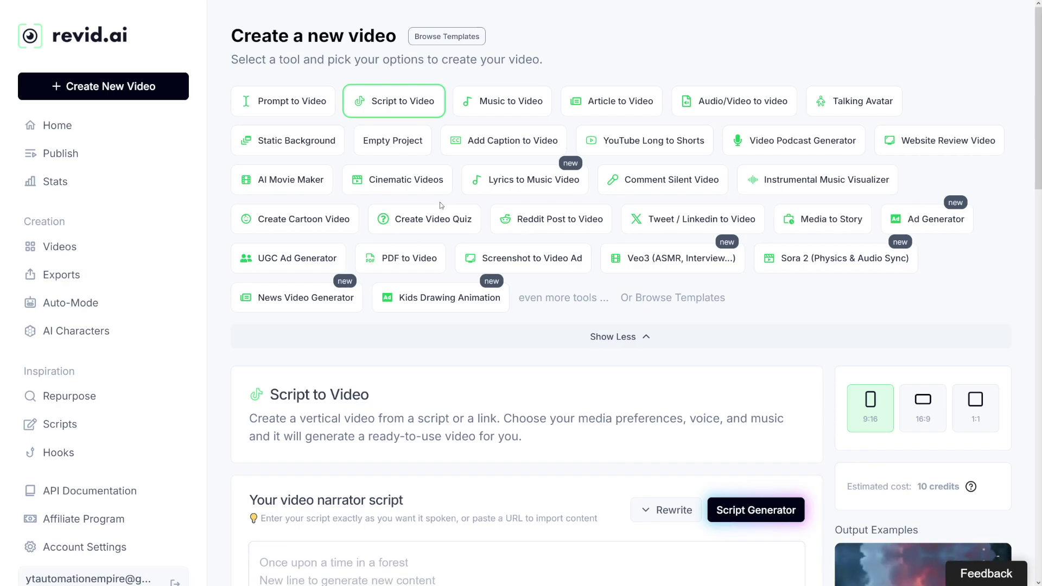
left_click(792, 150)
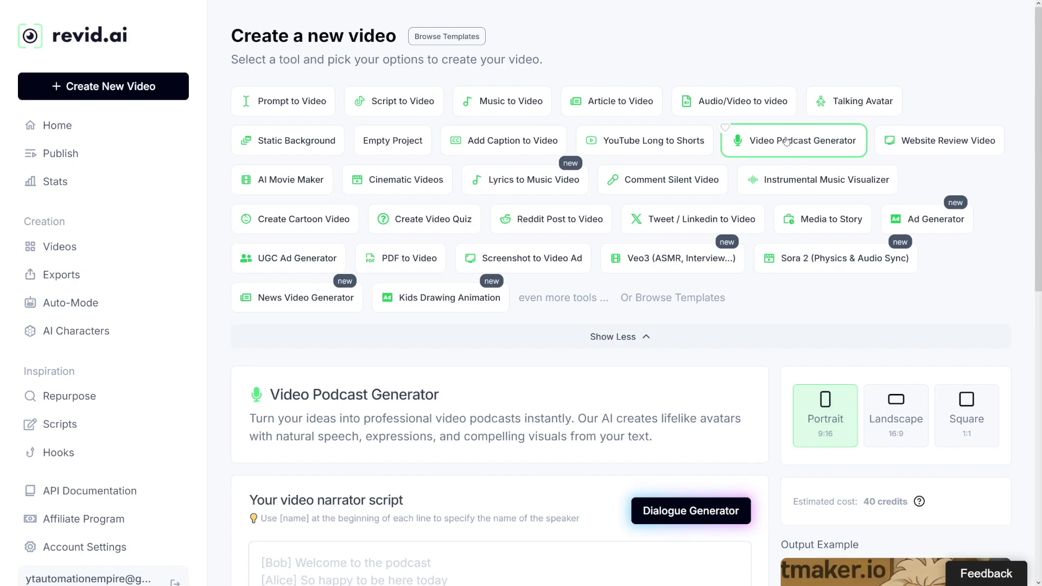
scroll(765, 206, "down", 5)
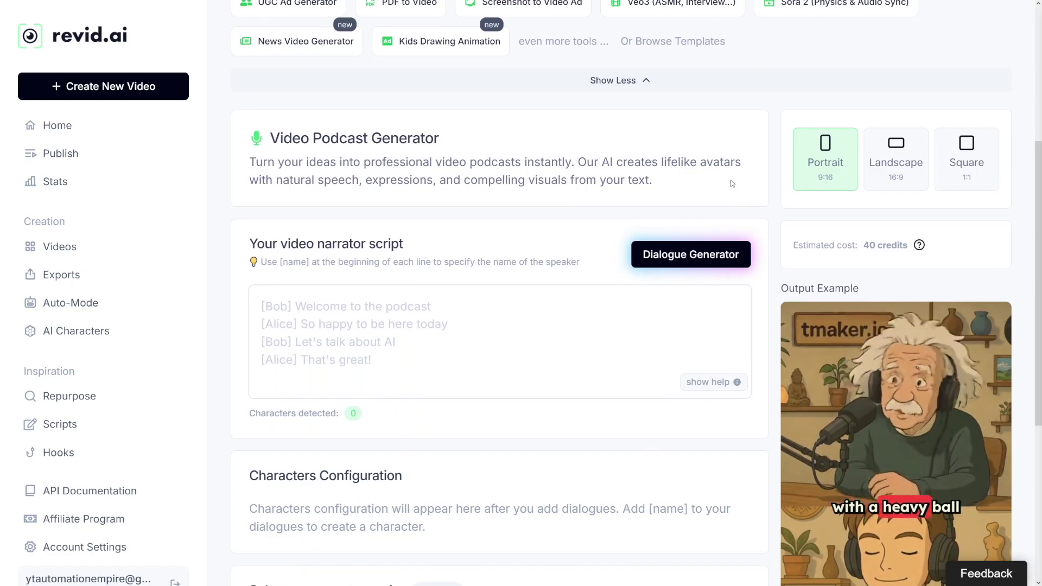
Try the Landscape format, then switch back to Portrait 9:16.
left_click(898, 180)
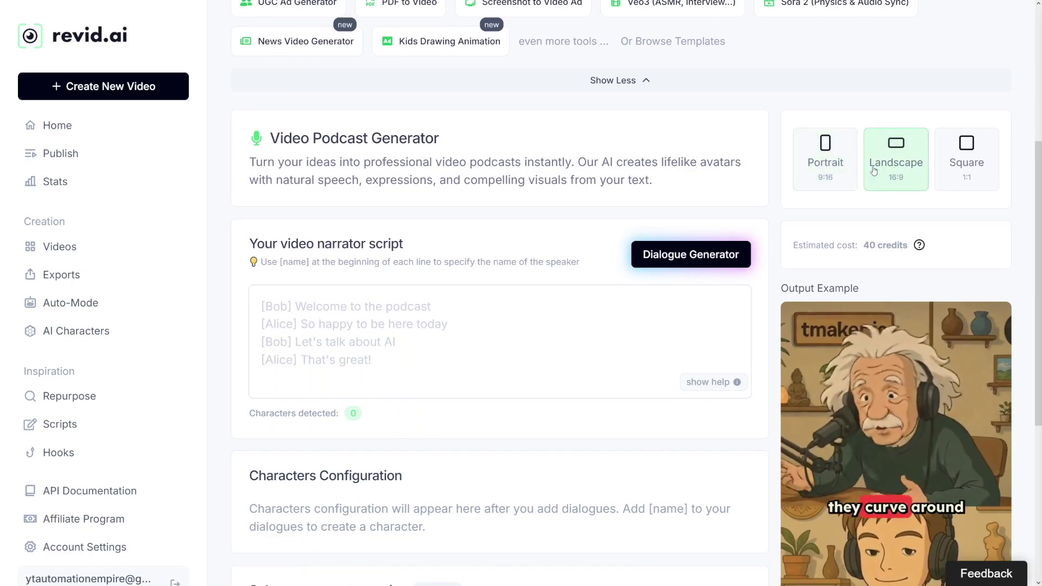
left_click(822, 162)
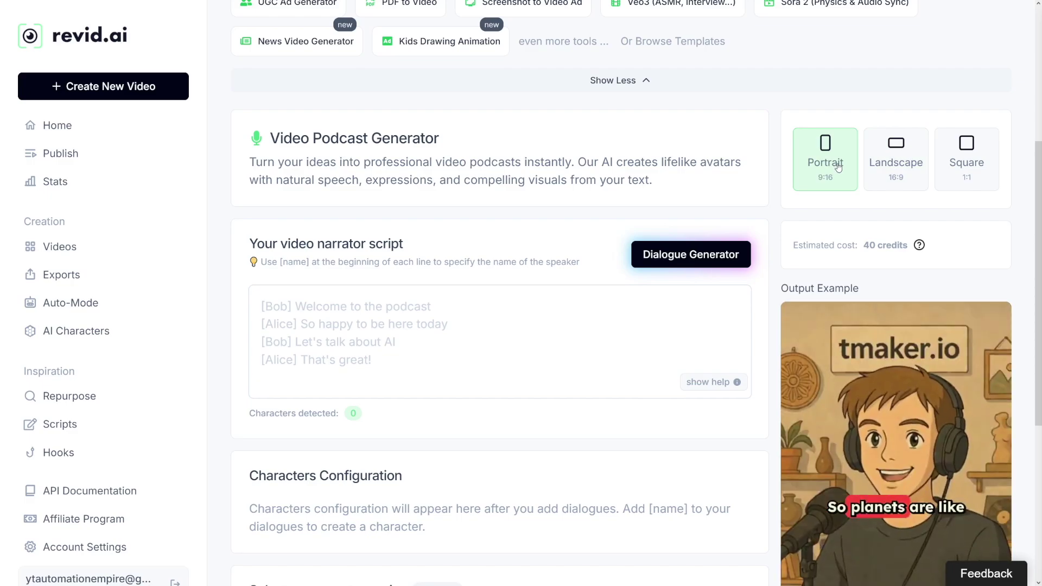
scroll(589, 274, "down", 2)
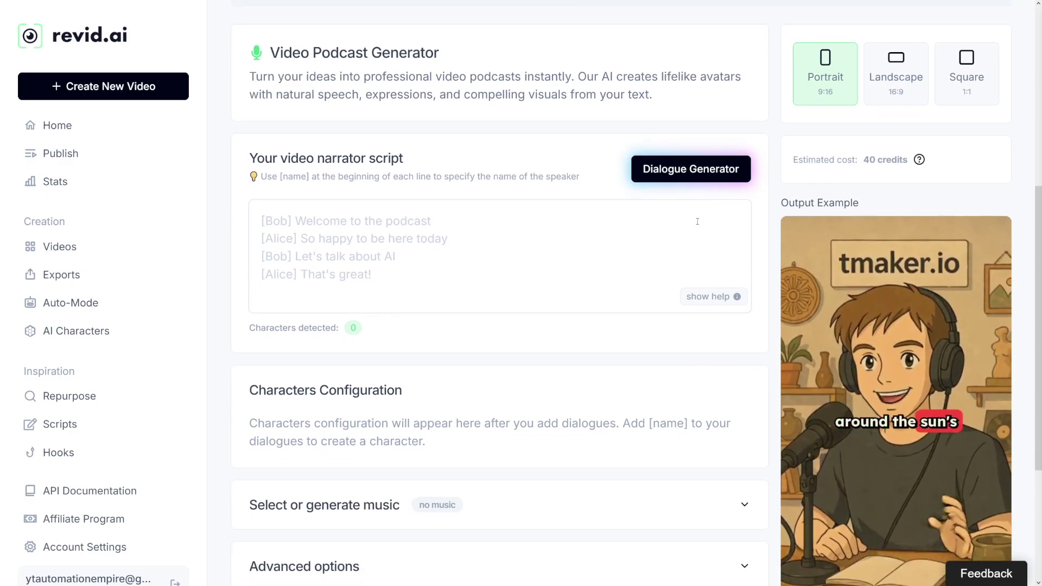
In the Dialogue Generator, name the two characters John and Sarah.
left_click(678, 170)
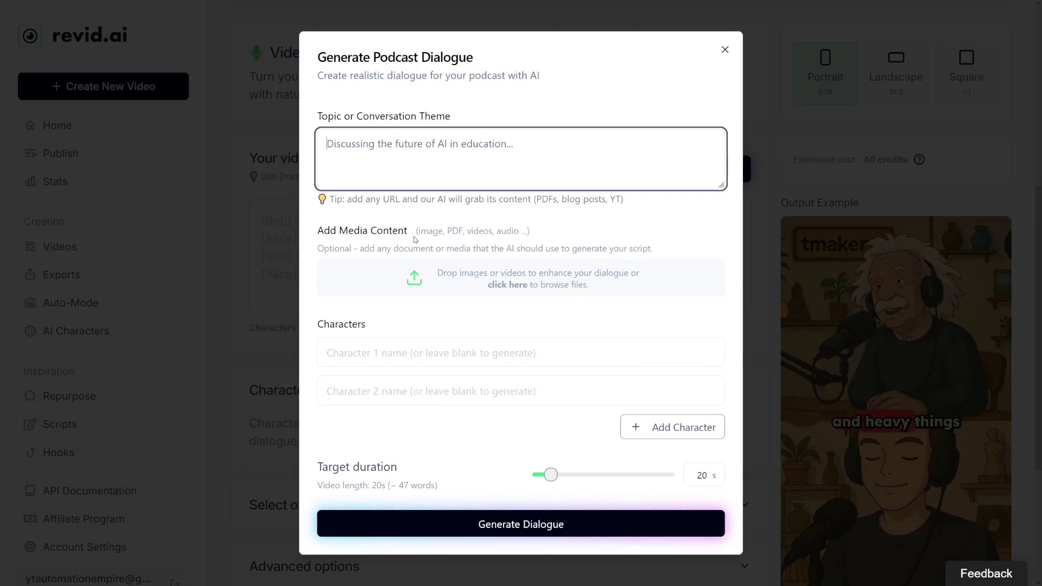
left_click(391, 351)
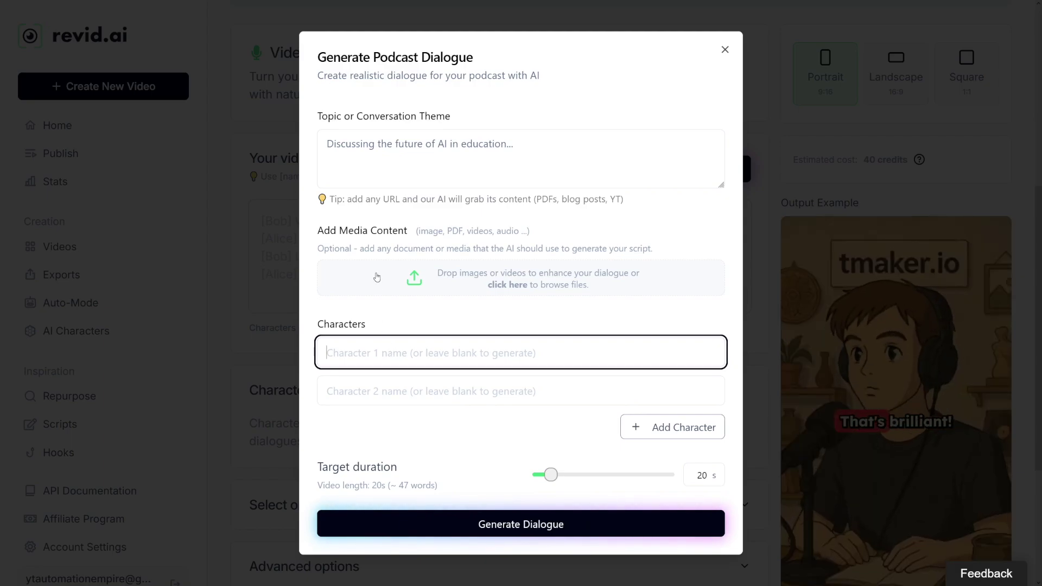
type("J")
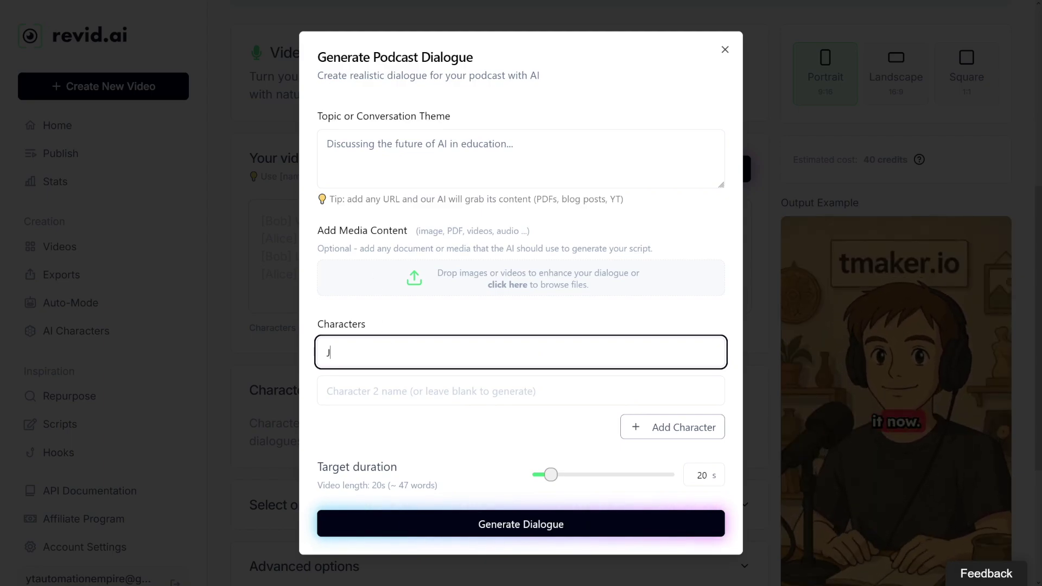
type("ohn")
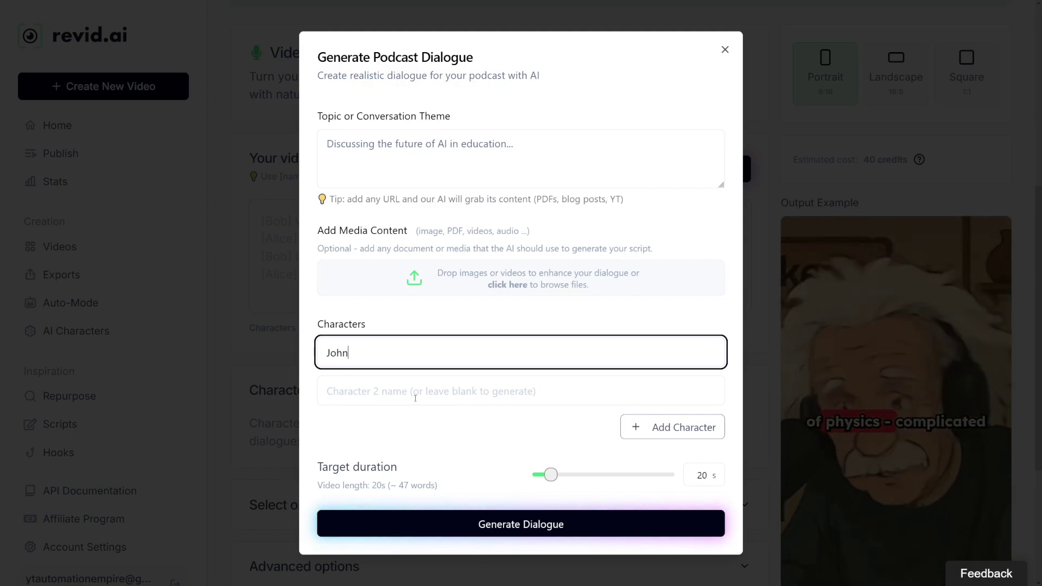
left_click(444, 402)
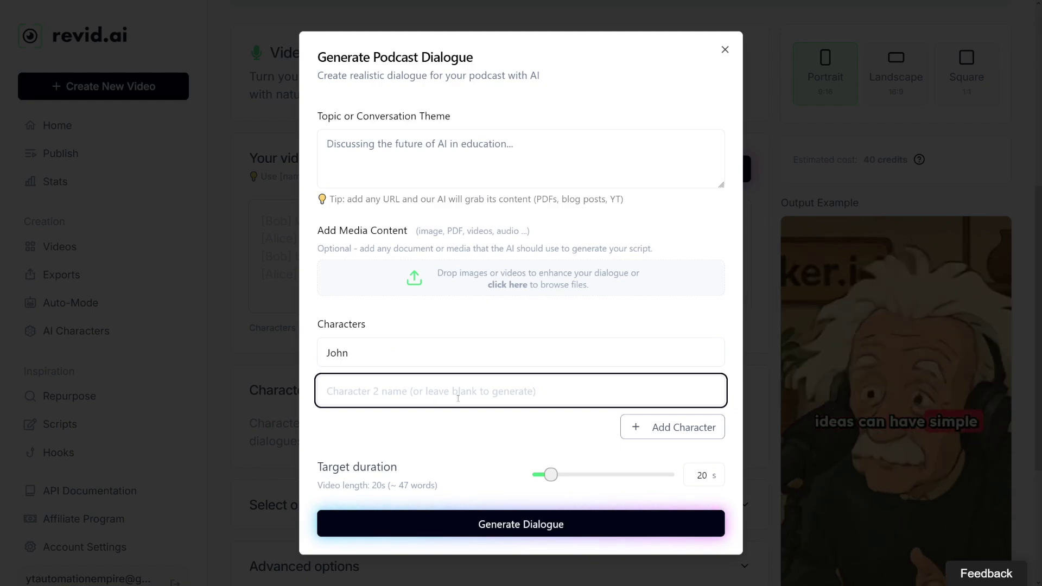
type("Sarah")
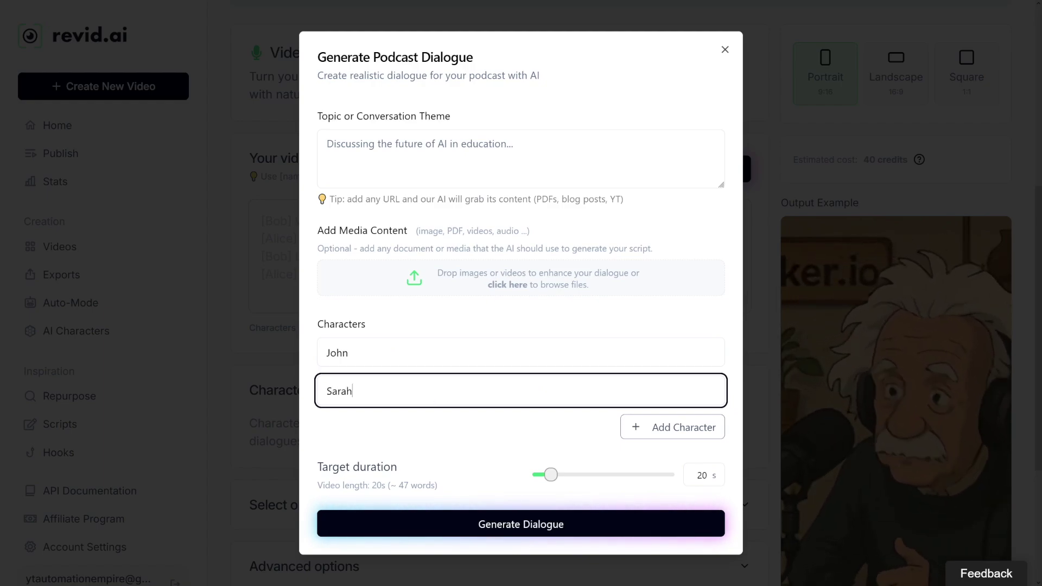
Enter the topic 'Are bananas really good for our health'.
left_click(427, 158)
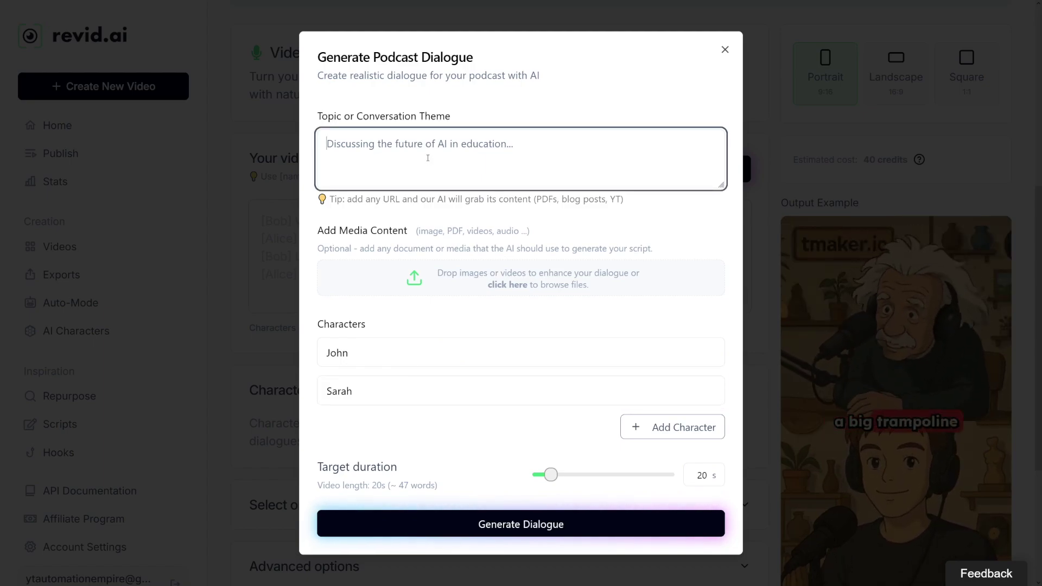
type("Are")
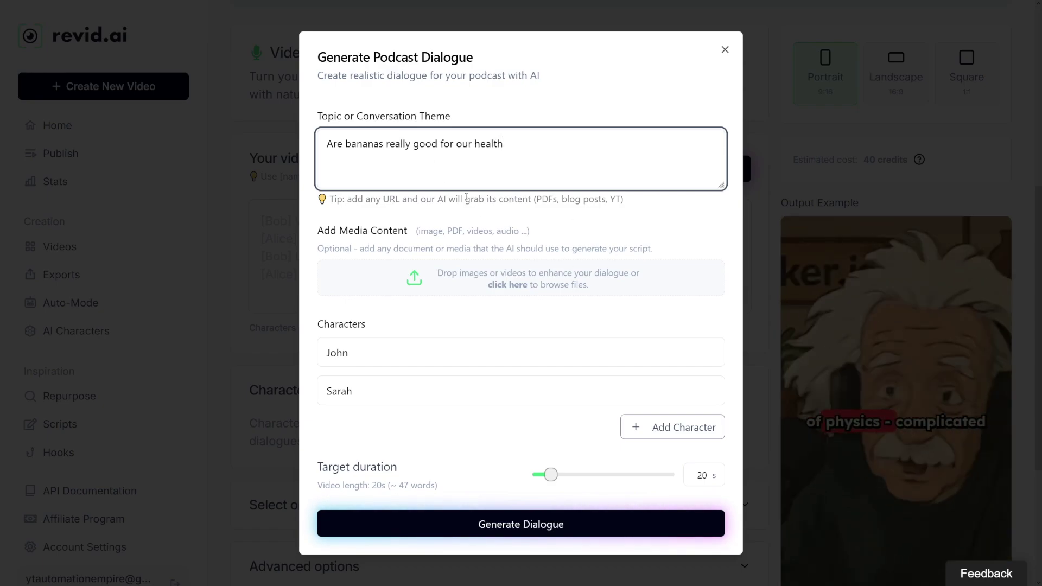
left_click_drag(317, 467, 398, 467)
left_click(398, 468)
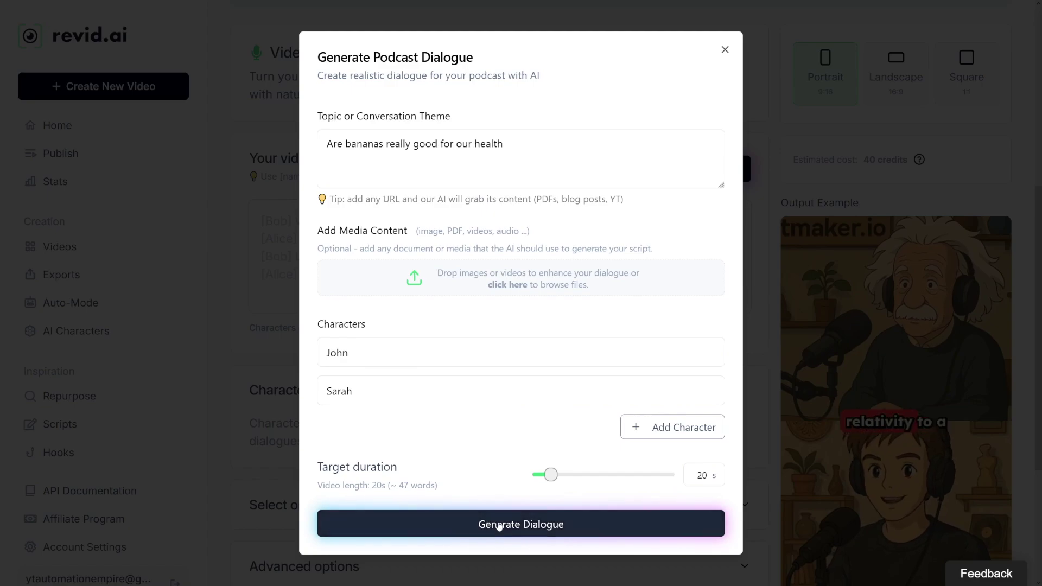
Generate the John-and-Sarah banana health dialogue into the narrator script and review the Characters Configuration.
left_click(518, 529)
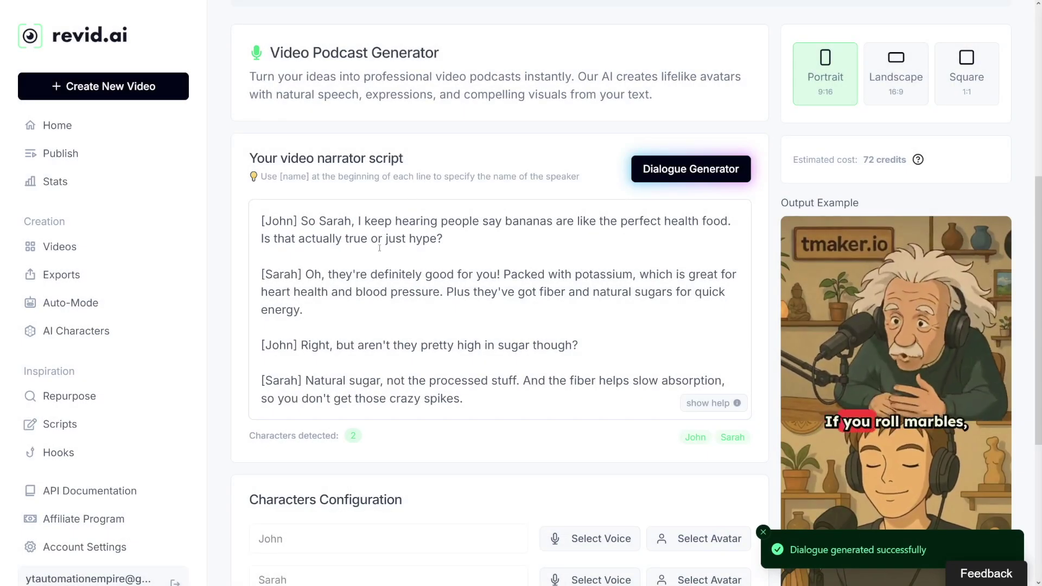
left_click_drag(258, 223, 549, 380)
left_click(570, 358)
scroll(541, 270, "down", 5)
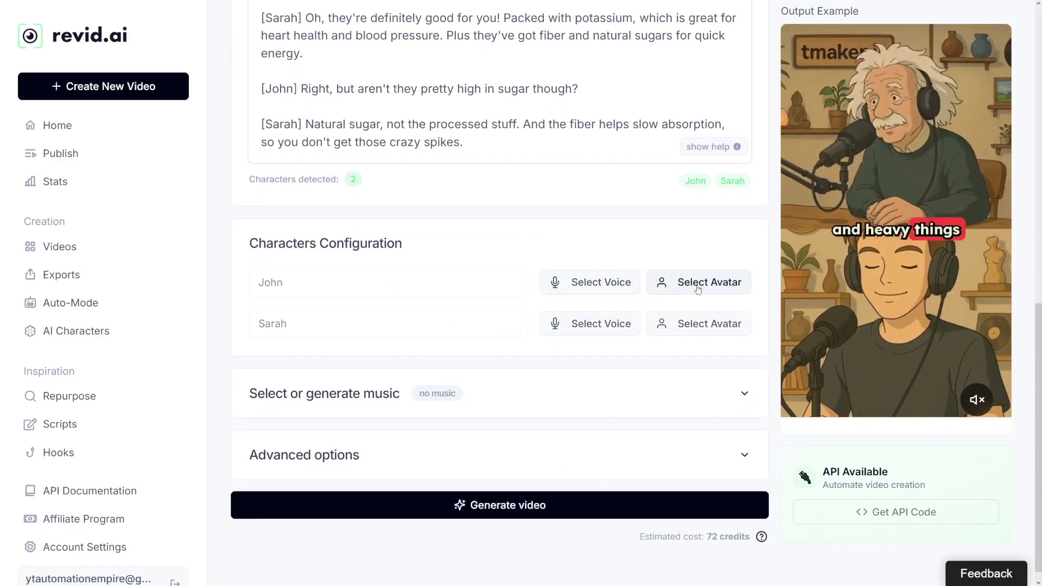
Open the voice picker for John and play the Brian voice sample.
left_click(583, 280)
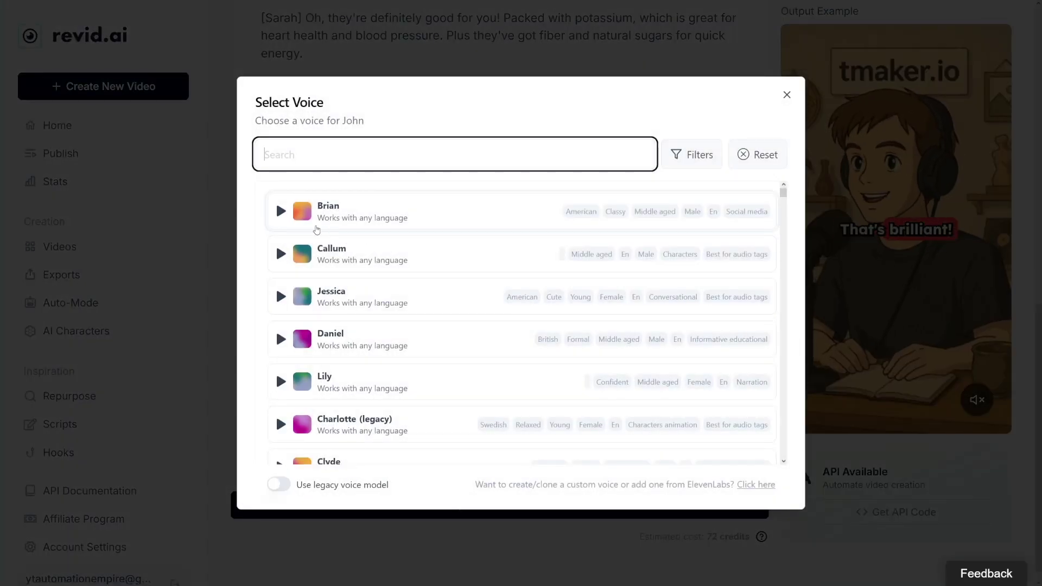
left_click(280, 211)
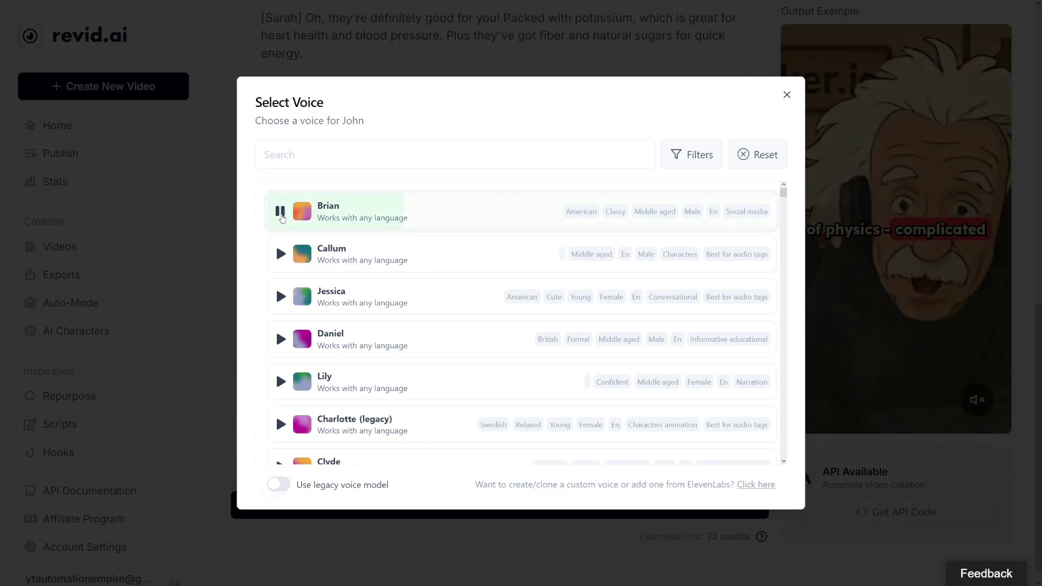